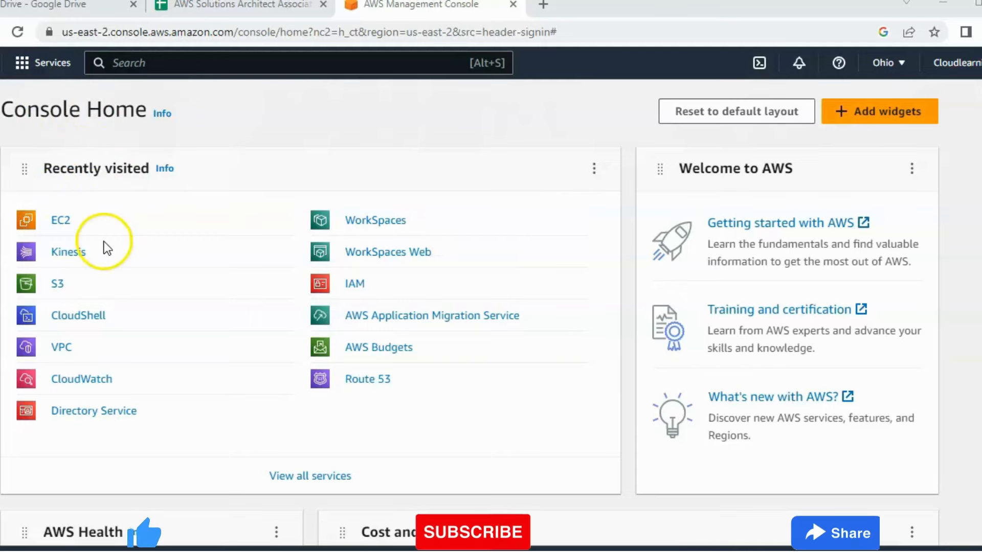
# Search the console's services for EC2 and open the EC2 dashboard.
pyautogui.click(141, 65)
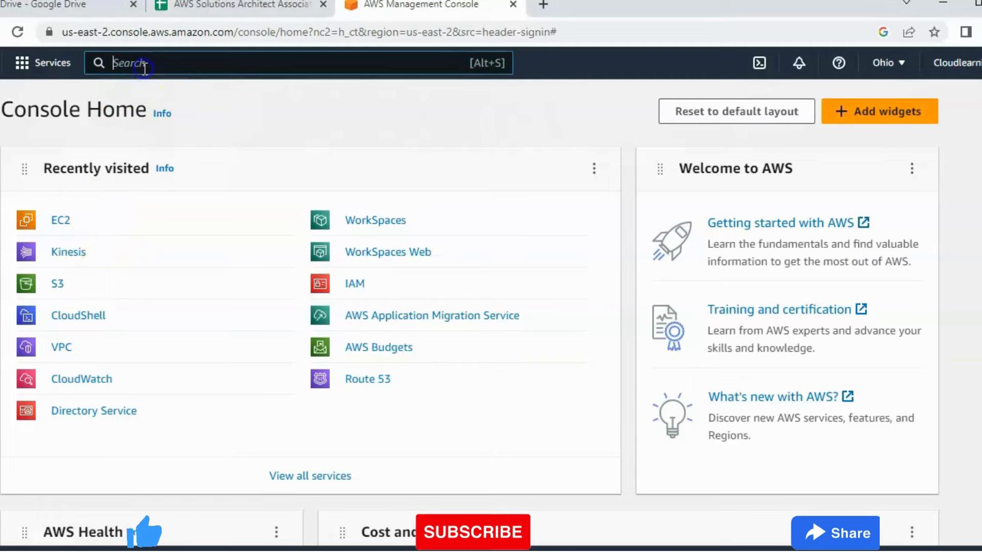
pyautogui.write('EC2')
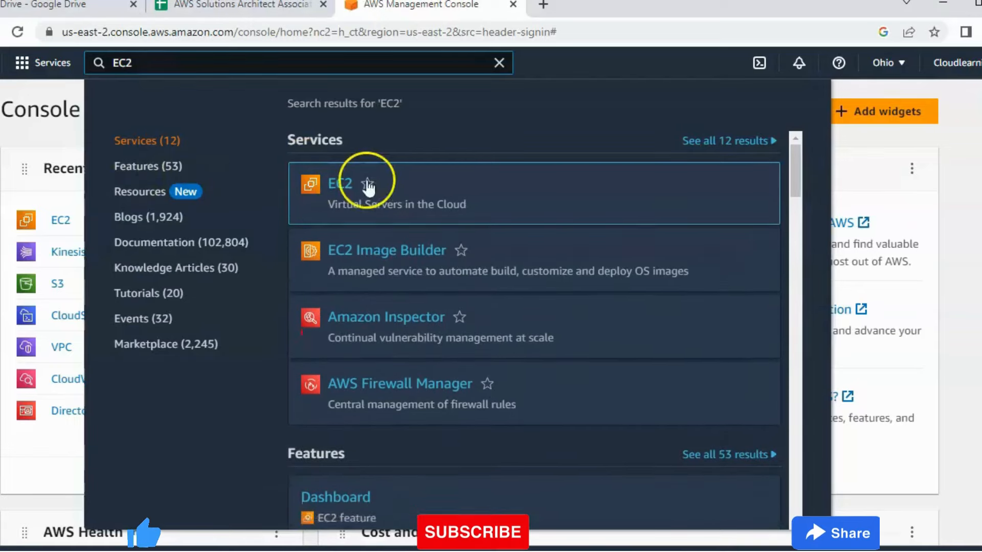
pyautogui.click(347, 185)
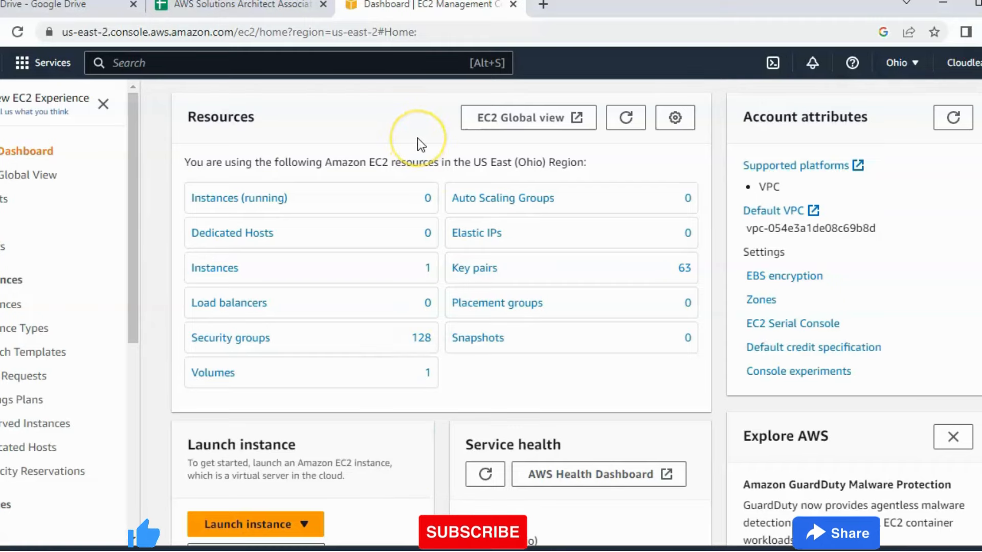
# Examine the EC2 dashboard's resources, launch options, service health and availability zones for the Ohio region.
pyautogui.scroll(-2, 417, 138)
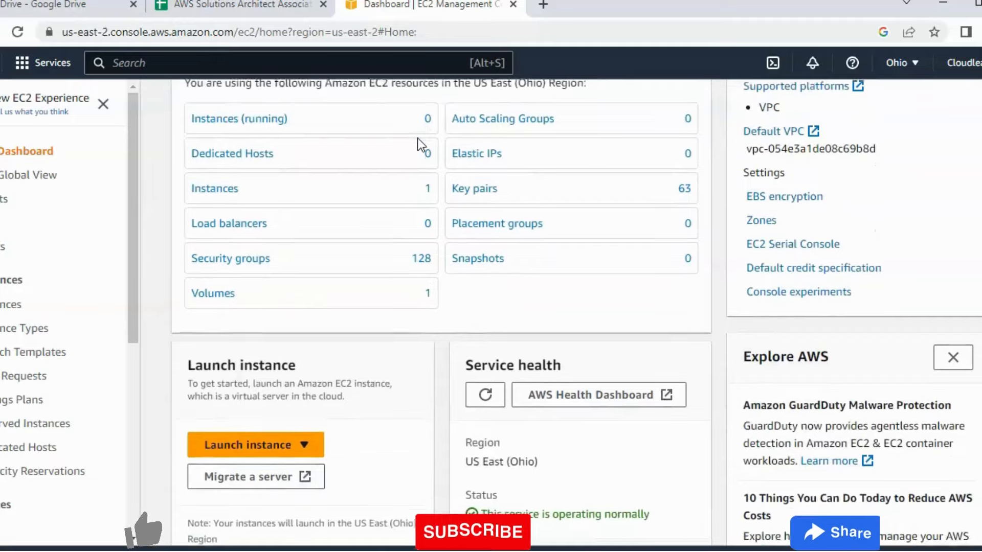
pyautogui.scroll(-2, 417, 138)
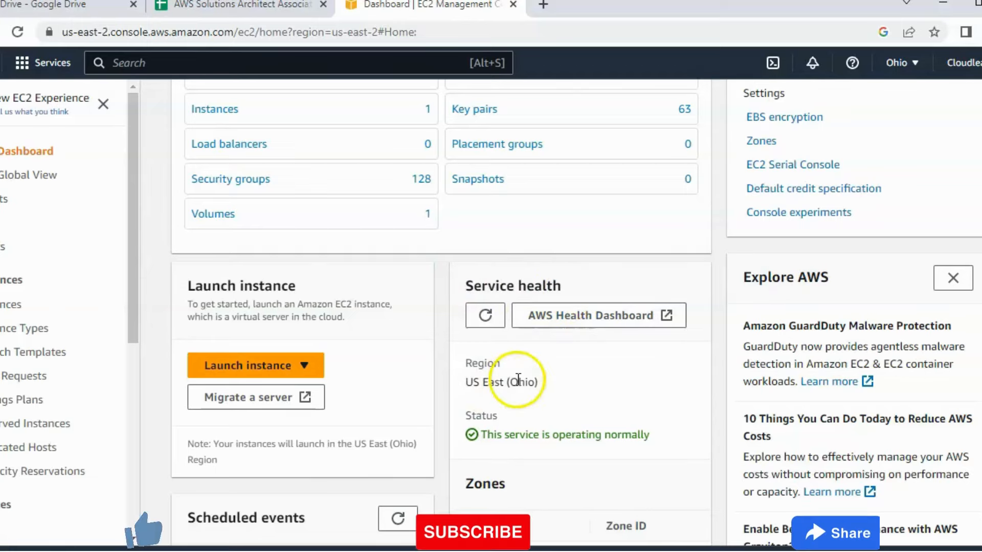
pyautogui.scroll(-1, 536, 383)
pyautogui.scroll(-2, 536, 384)
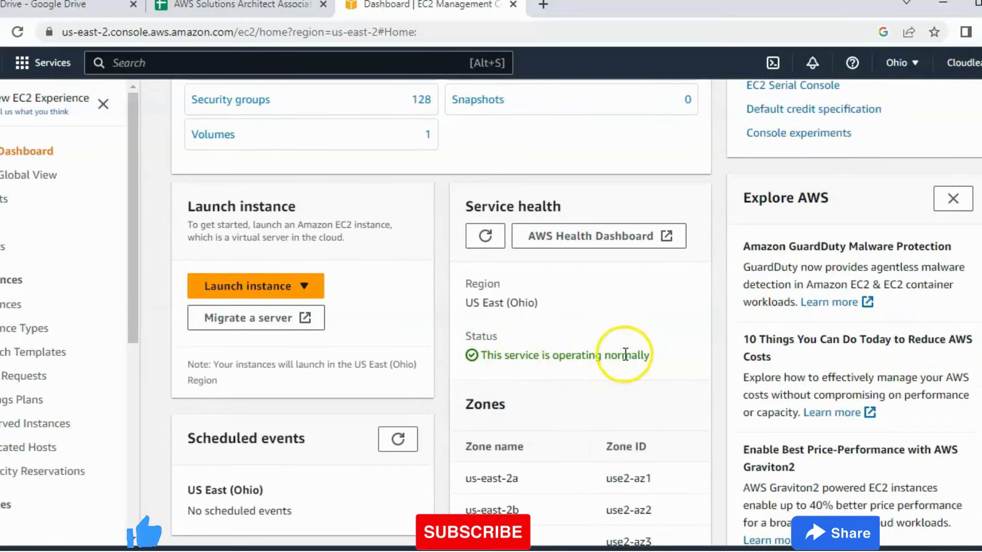
pyautogui.scroll(-3, 625, 355)
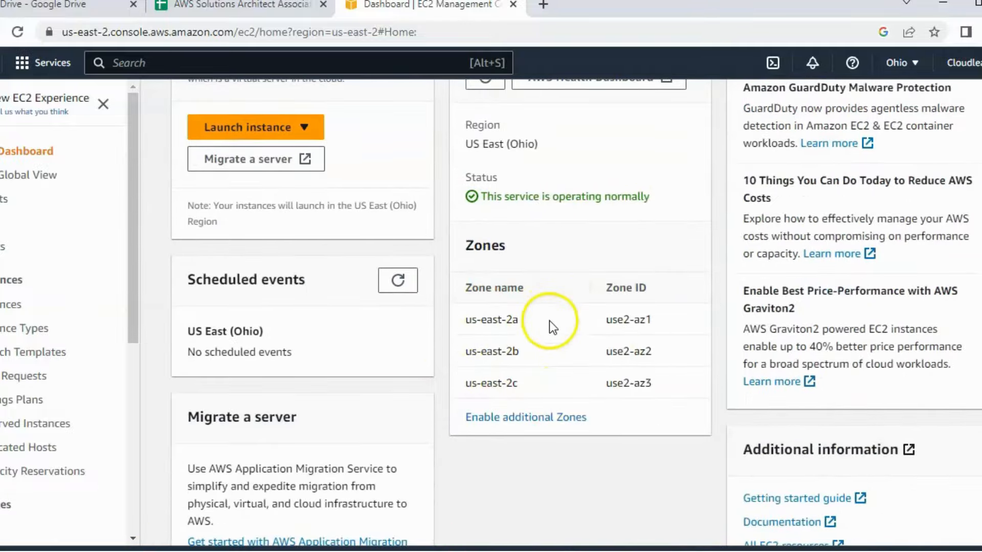
pyautogui.scroll(-3, 549, 320)
pyautogui.scroll(2, 525, 355)
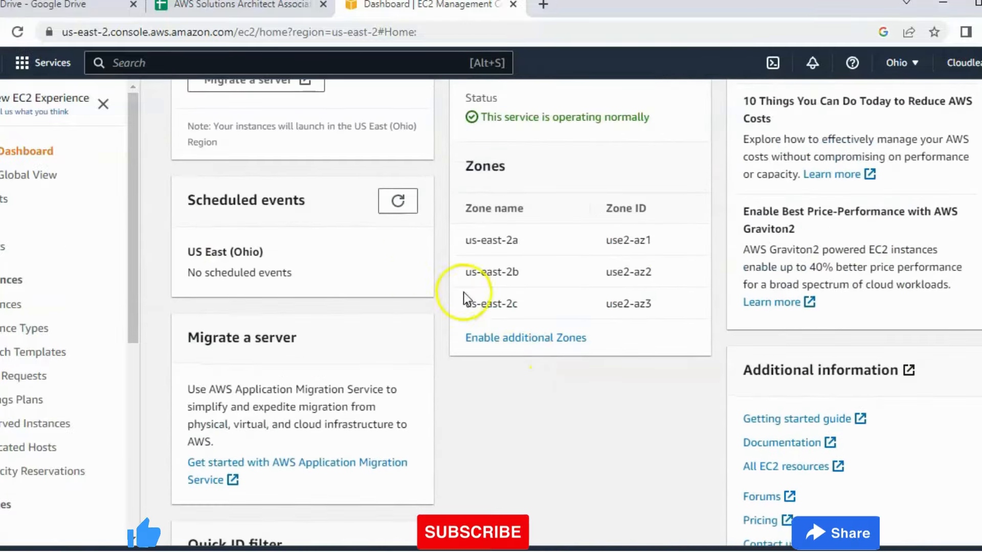
pyautogui.scroll(2, 465, 294)
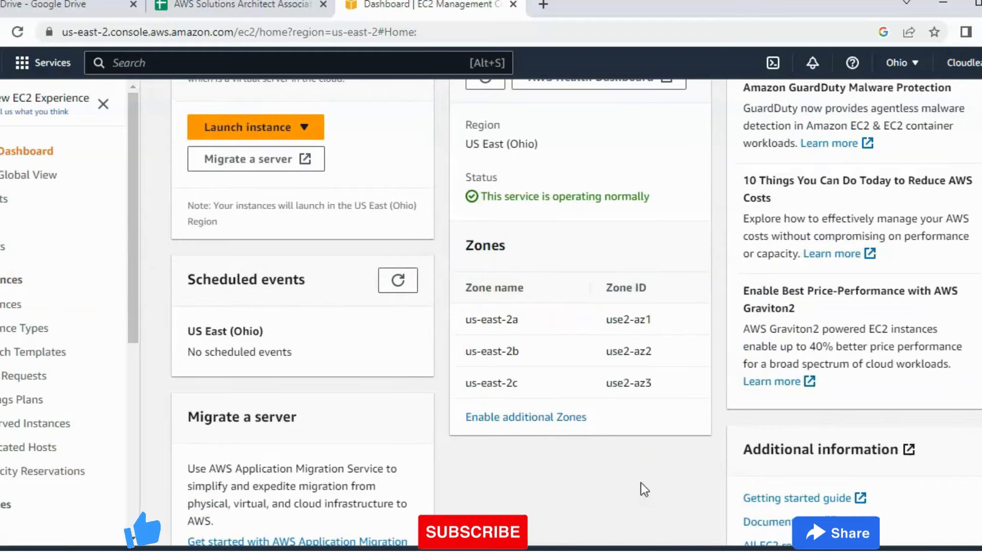
pyautogui.scroll(3, 640, 483)
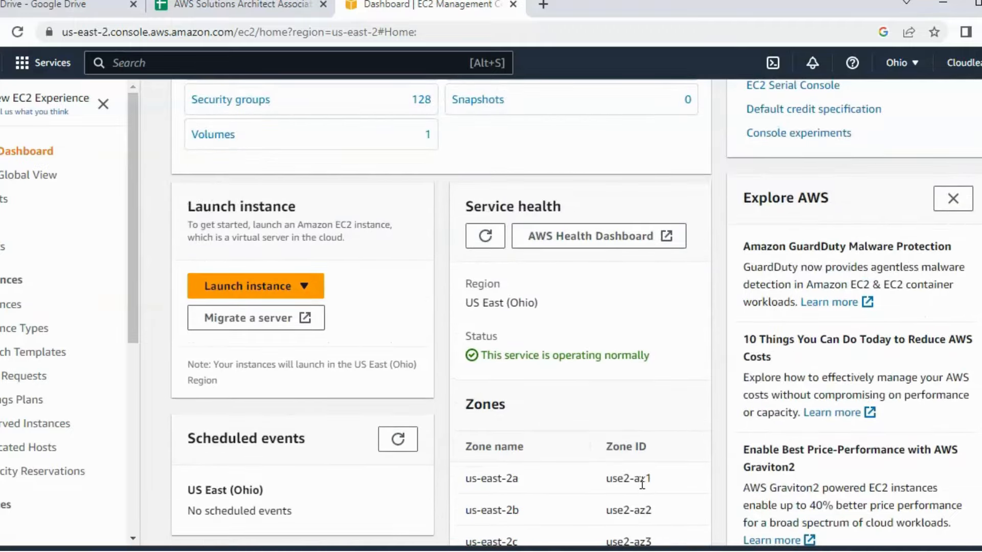
pyautogui.scroll(5, 642, 483)
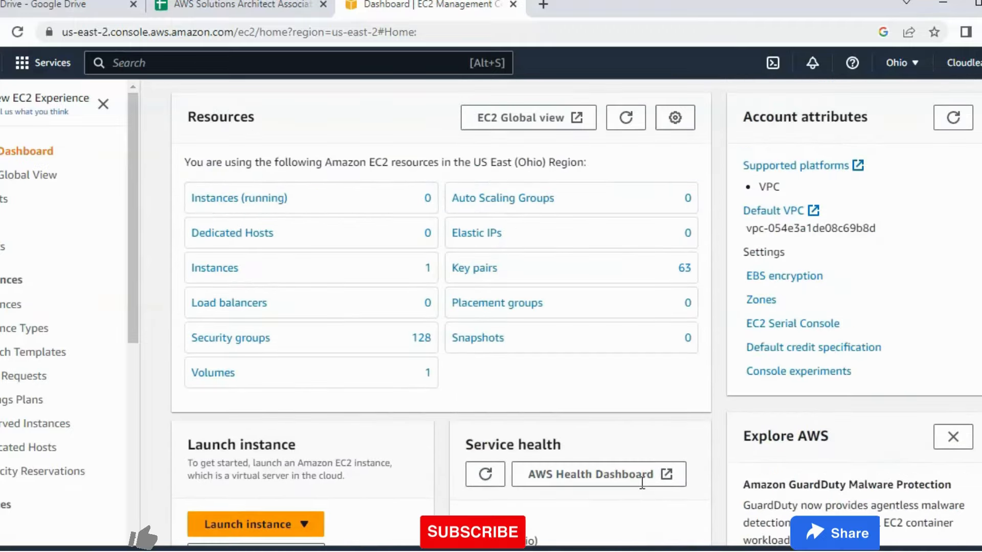
# Show the instances list without the running-state filter and start launching a new instance.
pyautogui.click(225, 202)
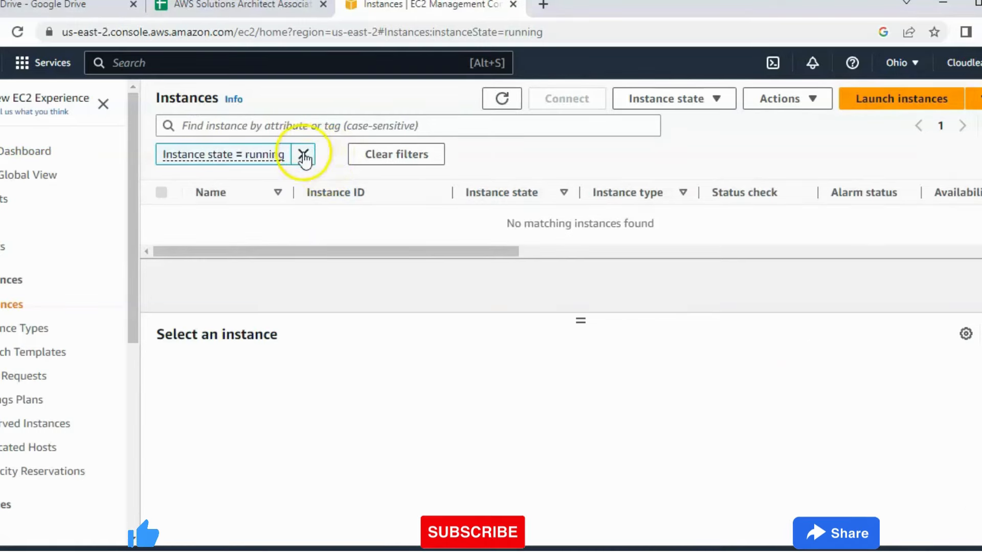
pyautogui.click(303, 154)
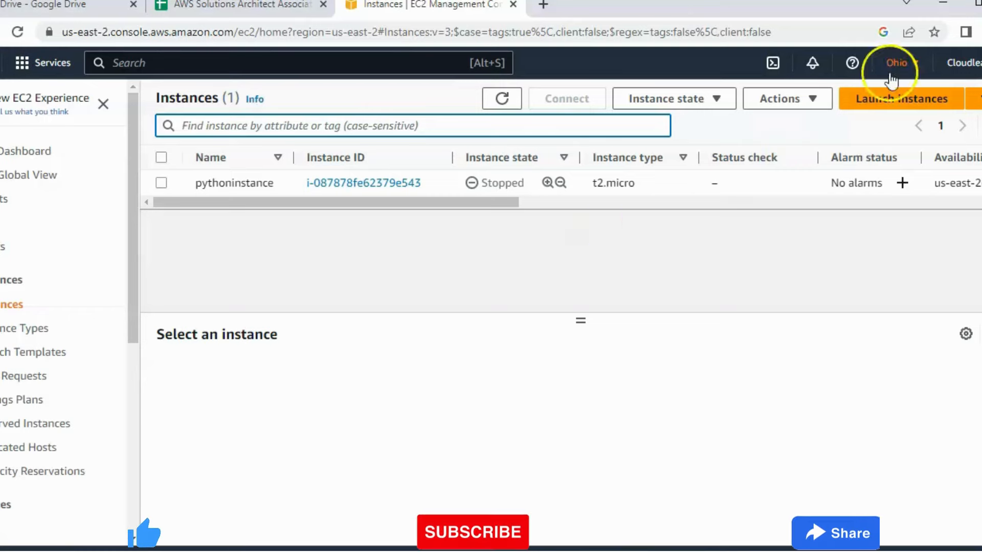
pyautogui.click(903, 111)
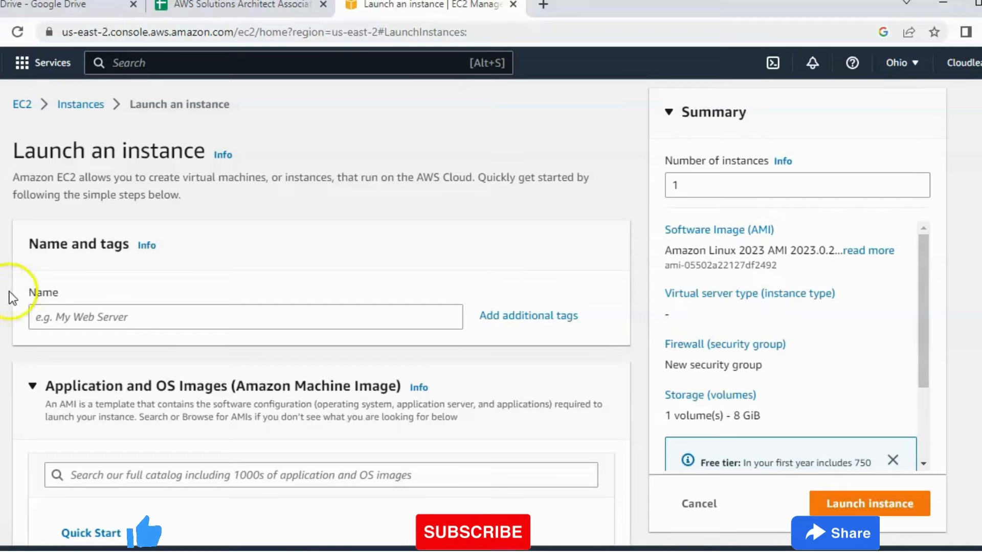
# Name the new instance Windowserver.
pyautogui.click(161, 323)
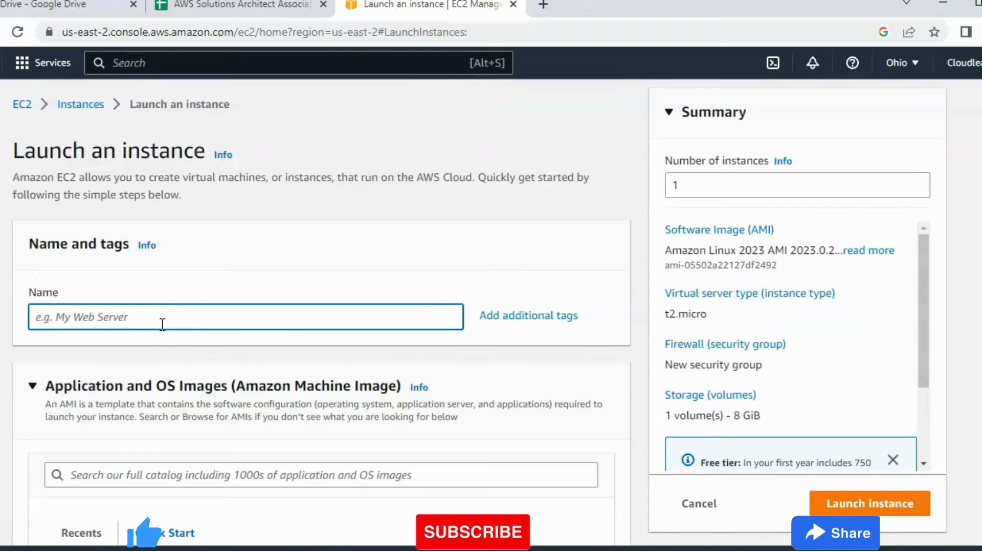
pyautogui.write('Wdinows')
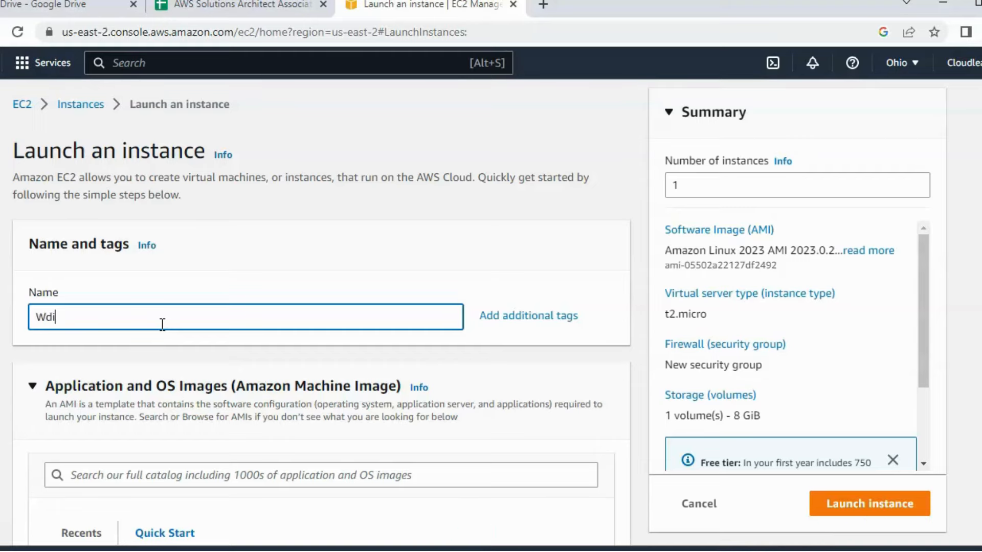
pyautogui.press('BackSpace')
pyautogui.press('BackSpace')
pyautogui.press('BackSpace')
pyautogui.press('BackSpace')
pyautogui.press('BackSpace')
pyautogui.press('BackSpace')
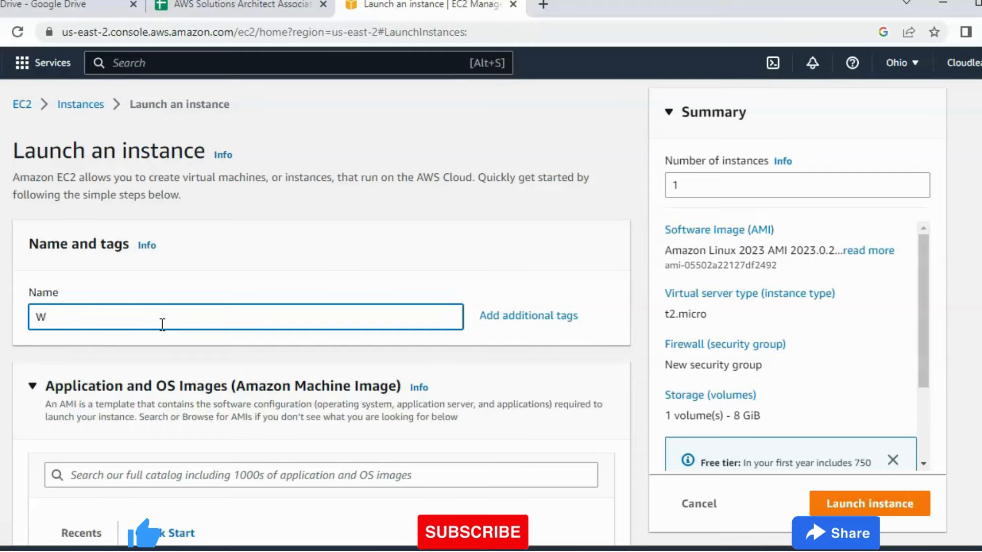
pyautogui.write('indowss')
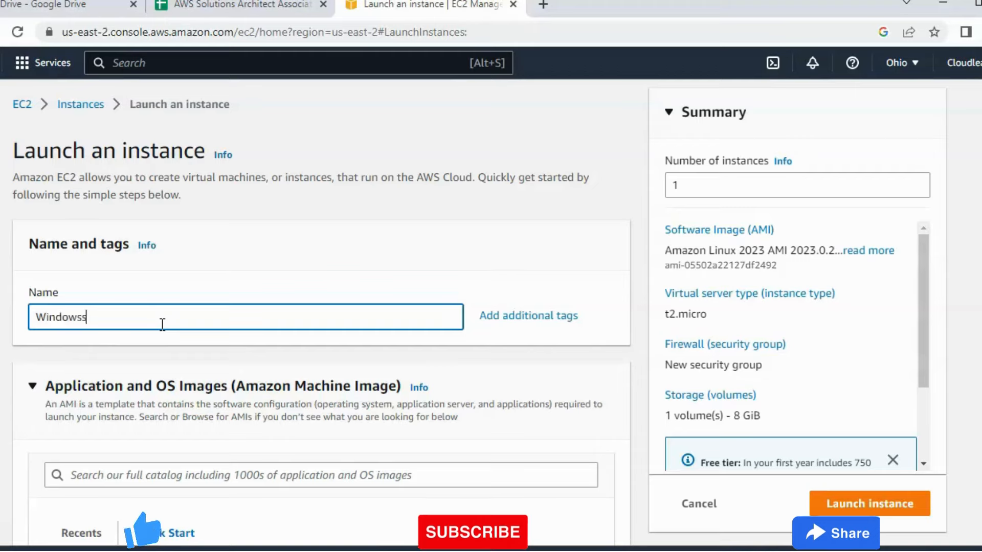
pyautogui.write('erver')
pyautogui.press('BackSpace')
pyautogui.press('BackSpace')
pyautogui.press('BackSpace')
pyautogui.press('BackSpace')
pyautogui.press('BackSpace')
pyautogui.press('BackSpace')
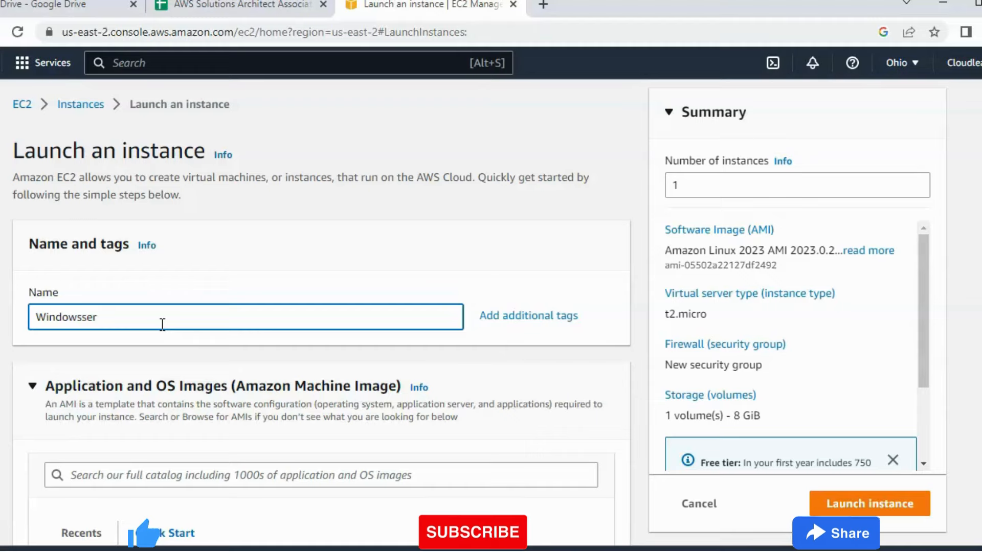
pyautogui.write('erver')
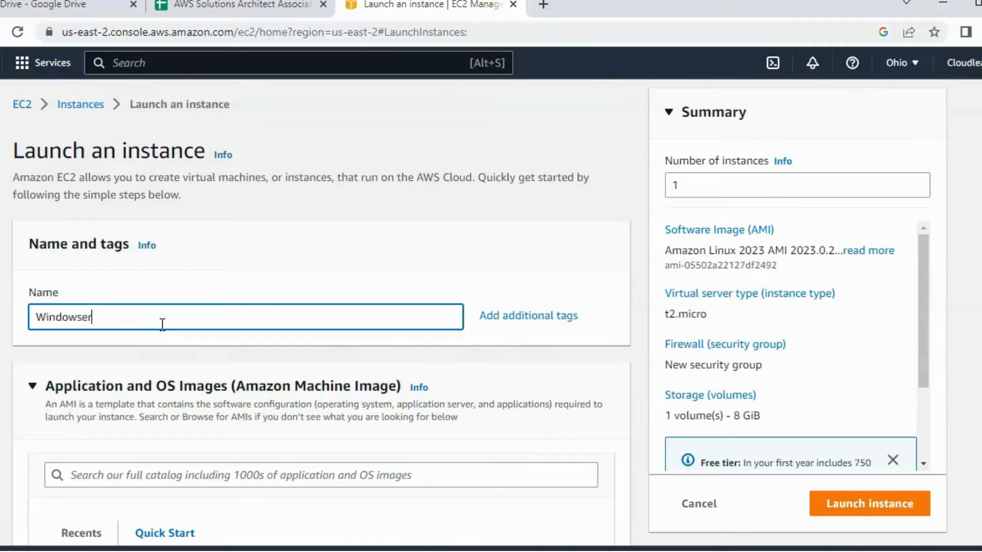
# Open the full AMI catalog for the instance and browse the Quickstart AMIs with their refinement filters.
pyautogui.scroll(-2, 305, 270)
pyautogui.scroll(-3, 305, 270)
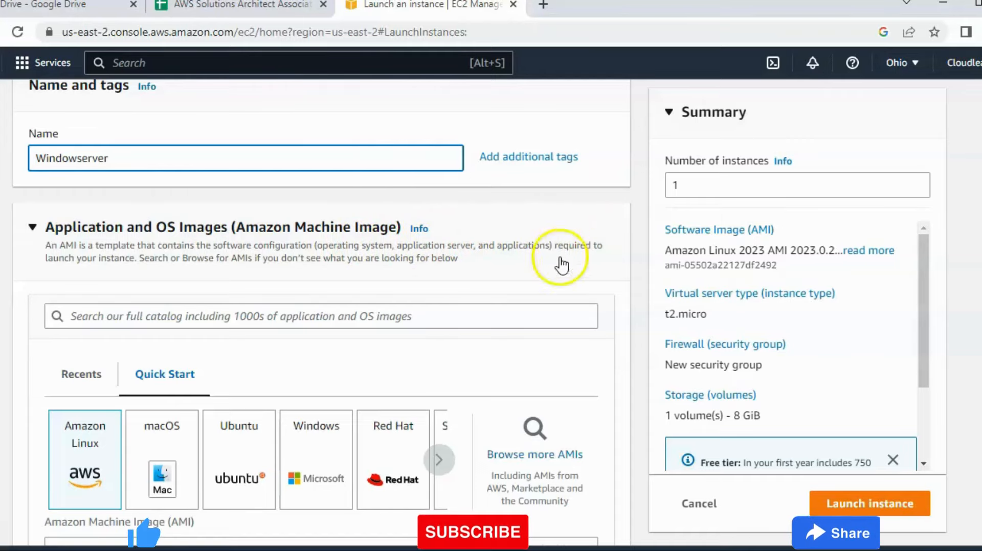
pyautogui.scroll(-1, 418, 289)
pyautogui.scroll(-1, 418, 289)
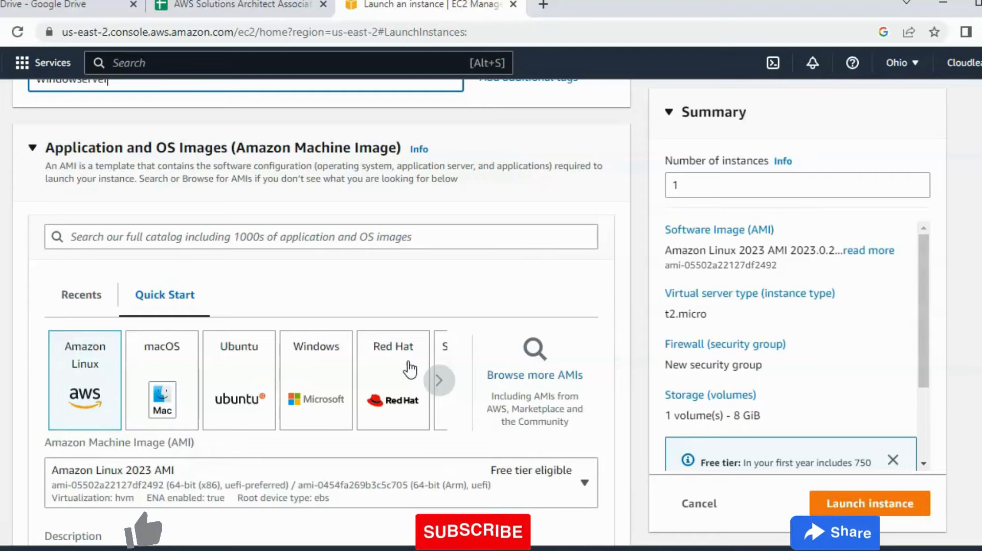
pyautogui.click(545, 379)
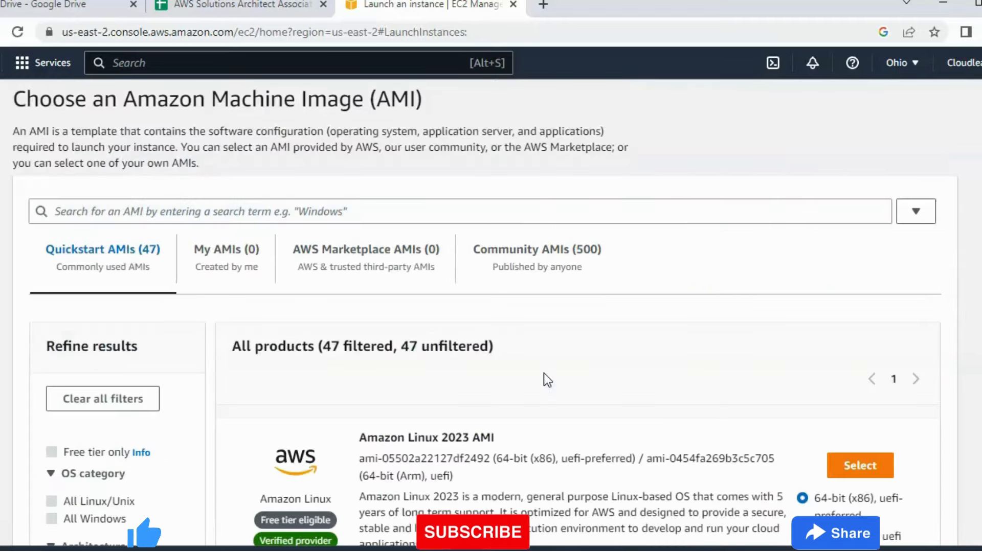
pyautogui.scroll(-3, 158, 397)
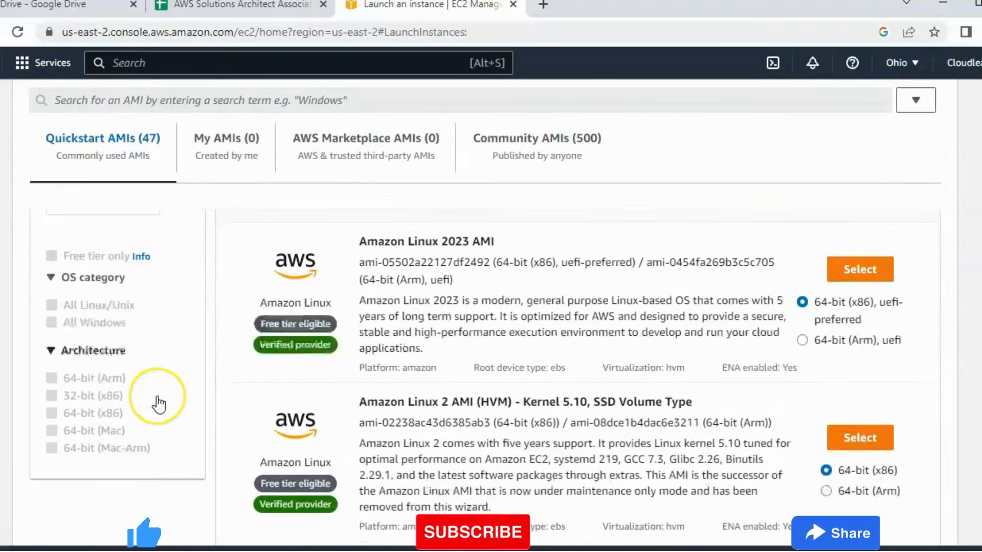